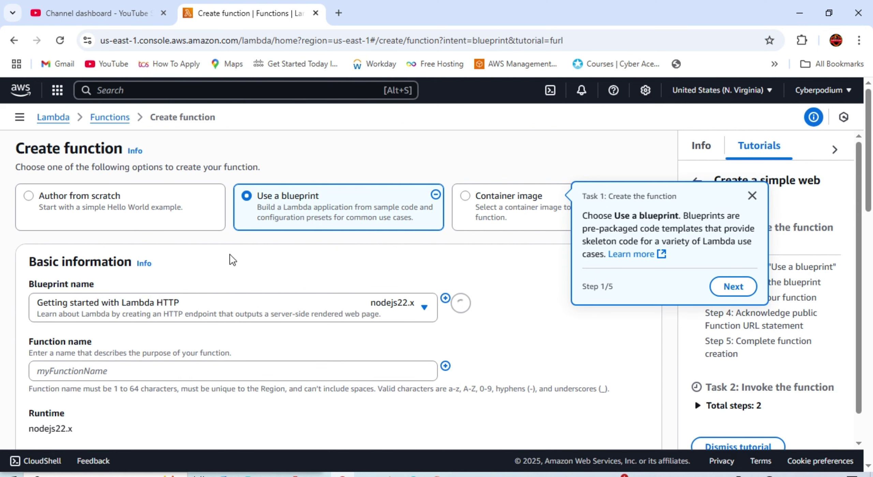
# Review the basic function settings and select the Process Kinesis Producer Library records blueprint
pyautogui.scroll(-2, 244, 261)
pyautogui.scroll(-4, 244, 261)
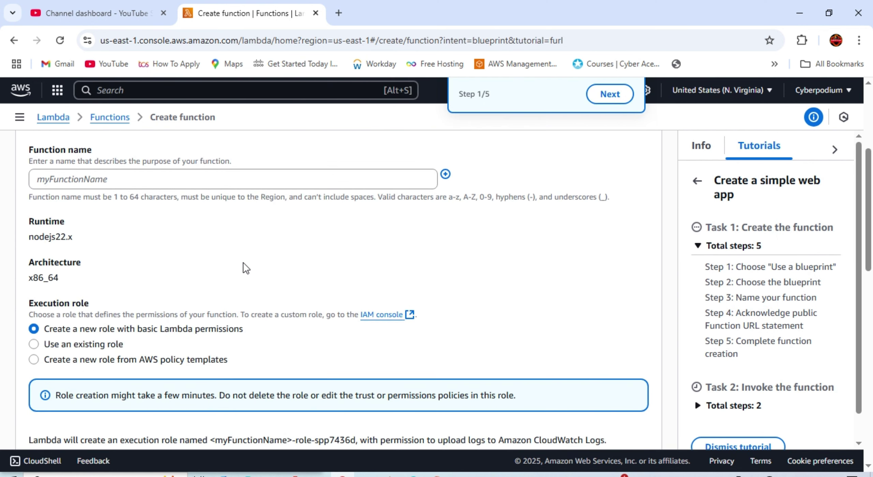
pyautogui.scroll(4, 243, 262)
pyautogui.scroll(-2, 200, 309)
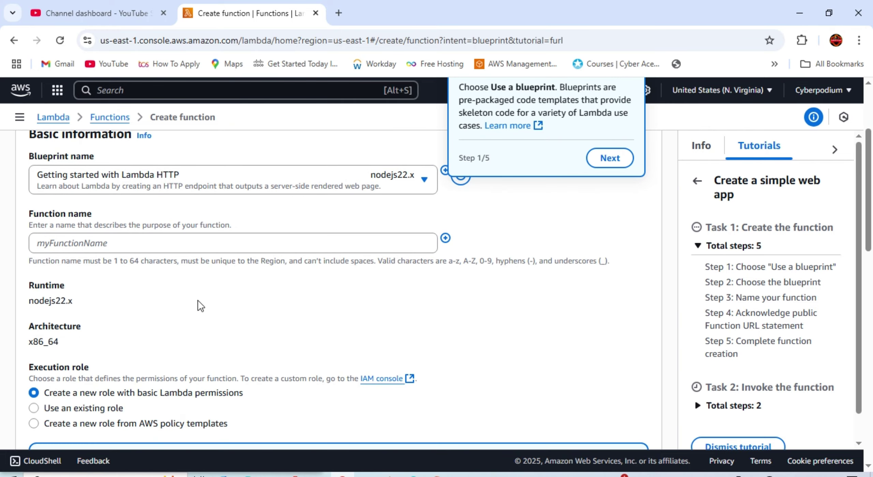
pyautogui.scroll(4, 51, 312)
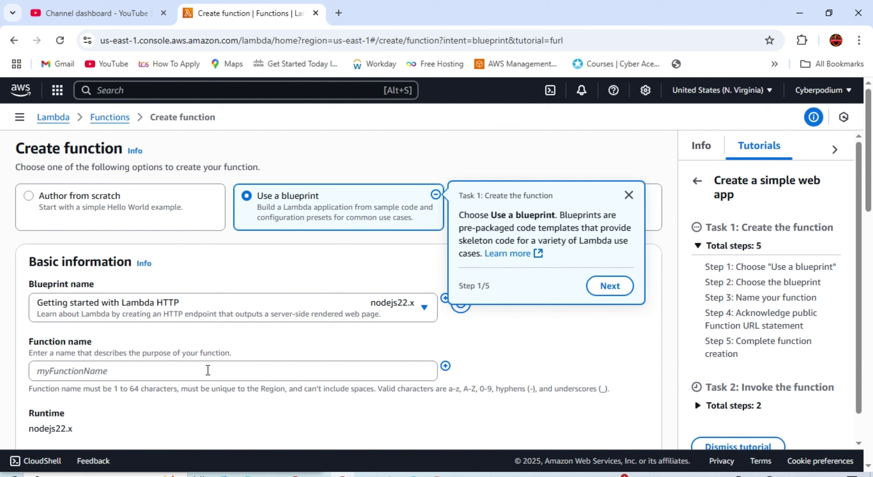
pyautogui.click(308, 305)
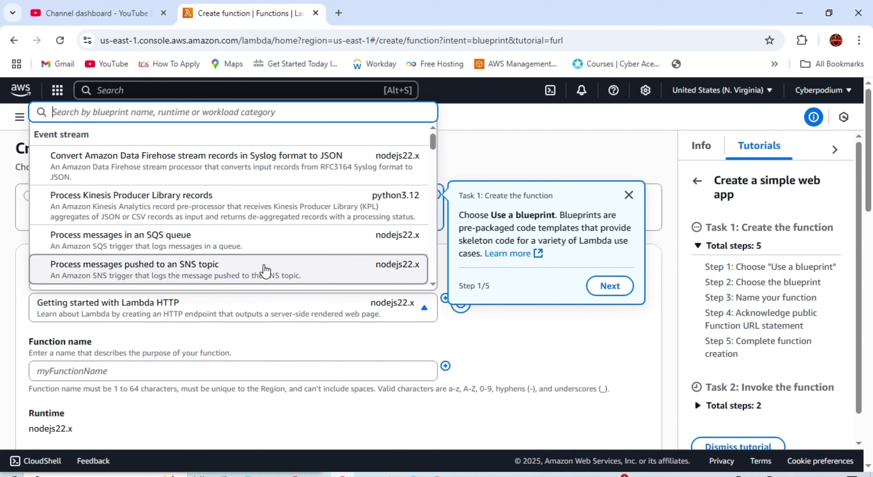
pyautogui.click(161, 206)
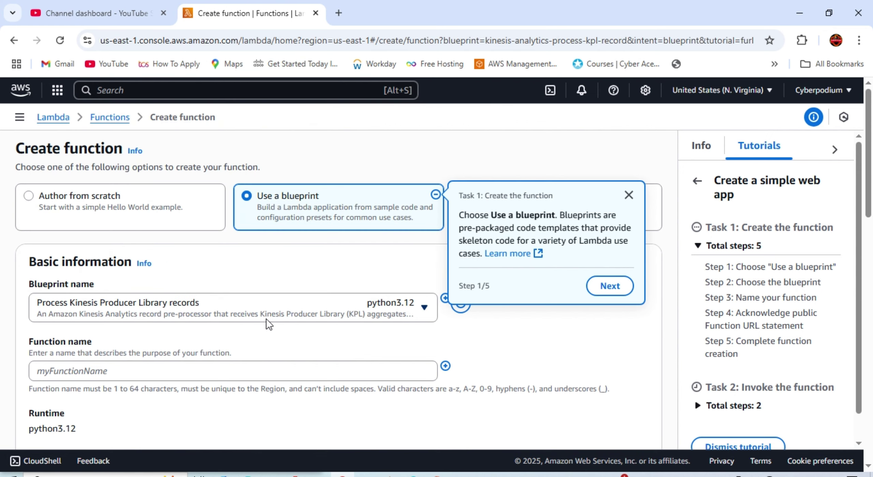
# Switch the blueprint to Convert Amazon Data Firehose stream records in Syslog format to JSON and browse the other blueprints
pyautogui.scroll(-3, 267, 322)
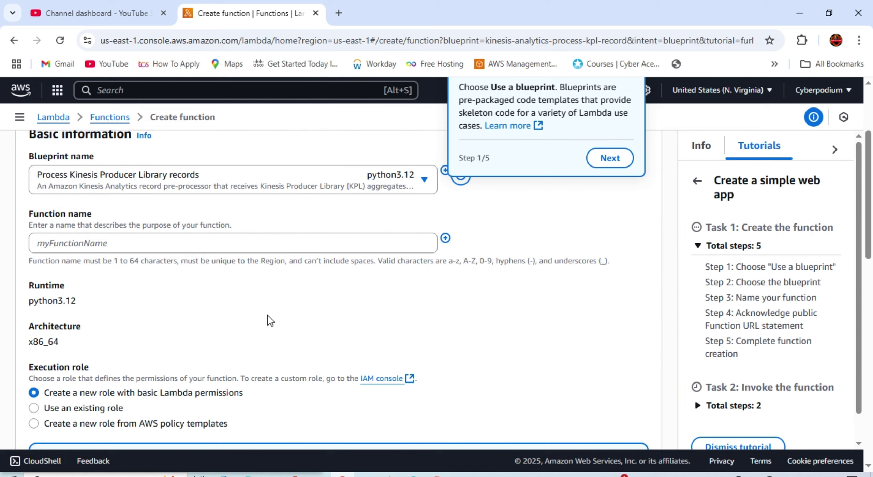
pyautogui.scroll(3, 435, 299)
pyautogui.click(413, 303)
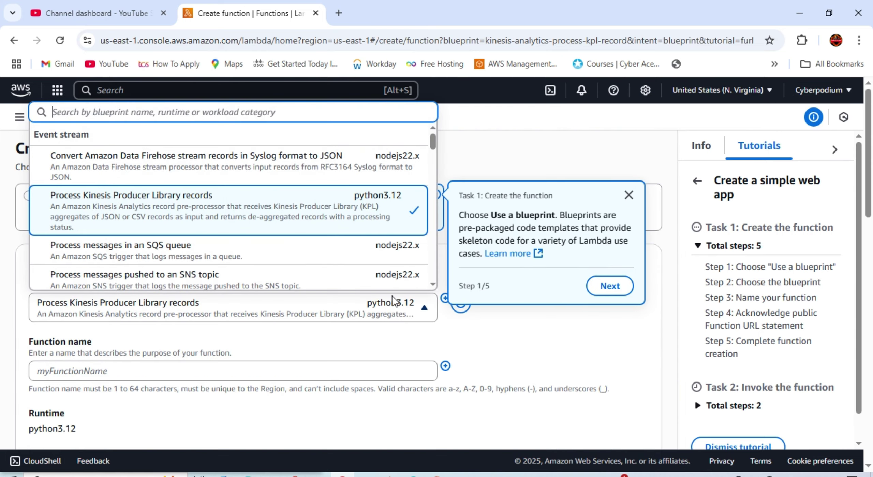
pyautogui.click(242, 170)
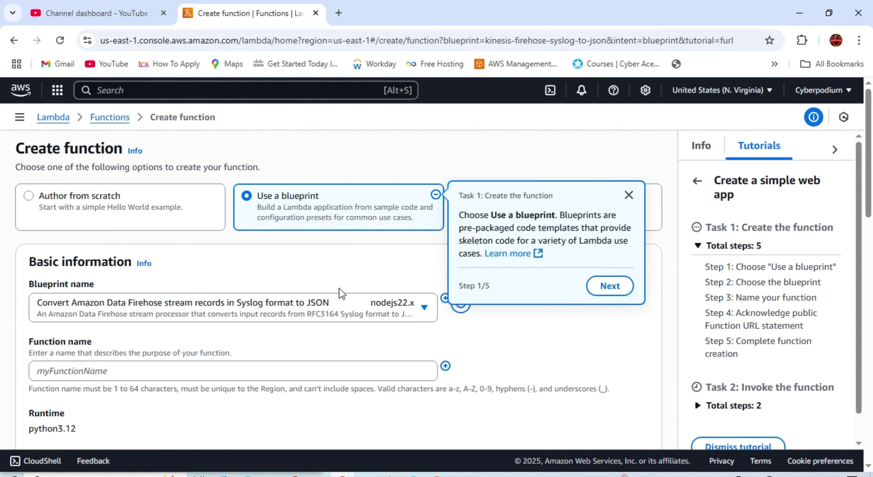
pyautogui.click(363, 313)
pyautogui.scroll(-8, 258, 259)
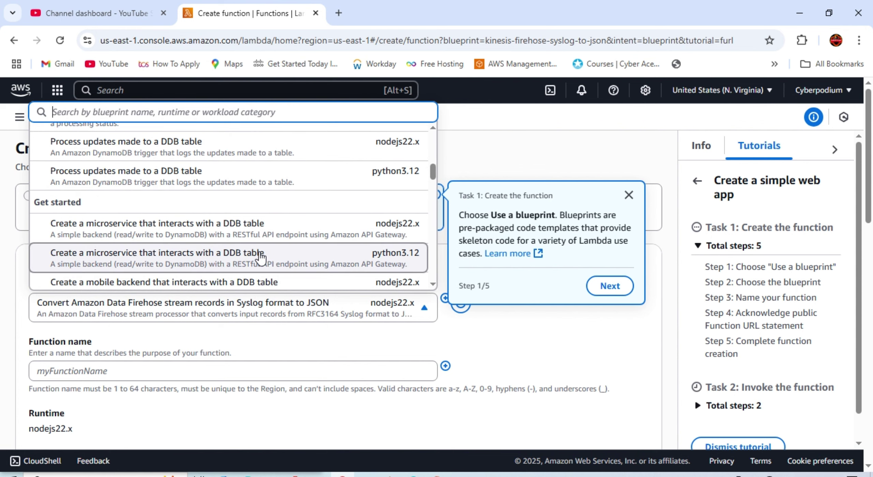
pyautogui.scroll(4, 261, 258)
pyautogui.scroll(5, 261, 258)
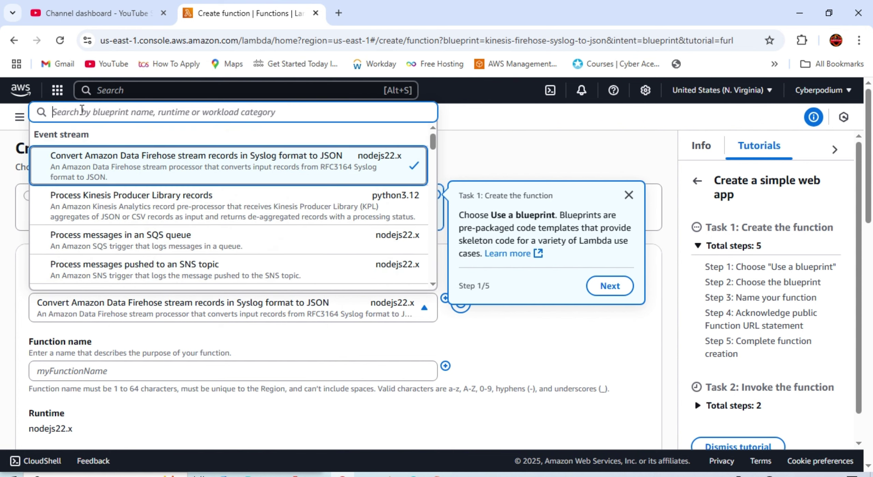
# Return to Console Home and restart the Create a simple web app tutorial for Lambda
pyautogui.click(13, 41)
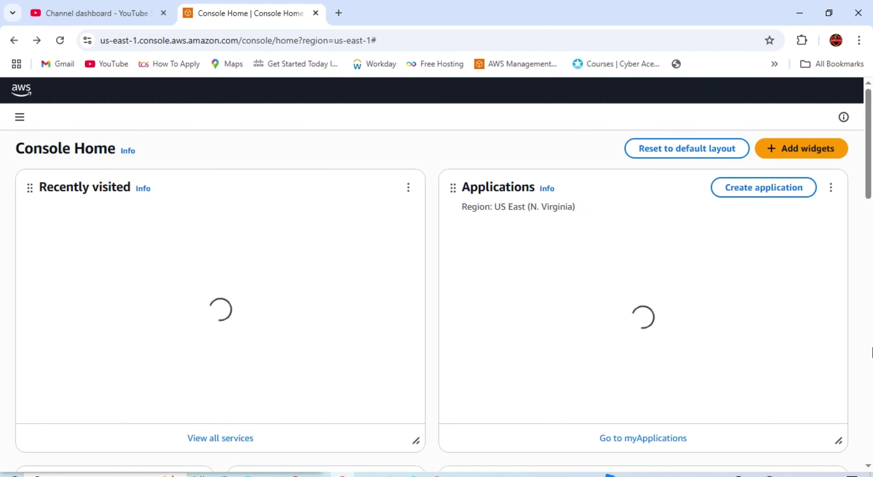
pyautogui.scroll(-2, 561, 306)
pyautogui.scroll(-10, 561, 306)
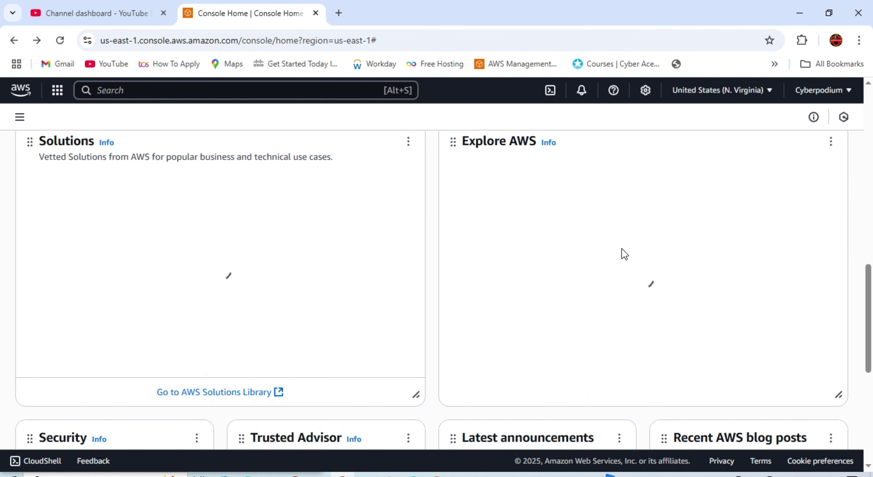
pyautogui.click(532, 286)
# Check the blueprint's code and the public function URL acknowledgment, and create the function named testcyber
pyautogui.scroll(-10, 241, 274)
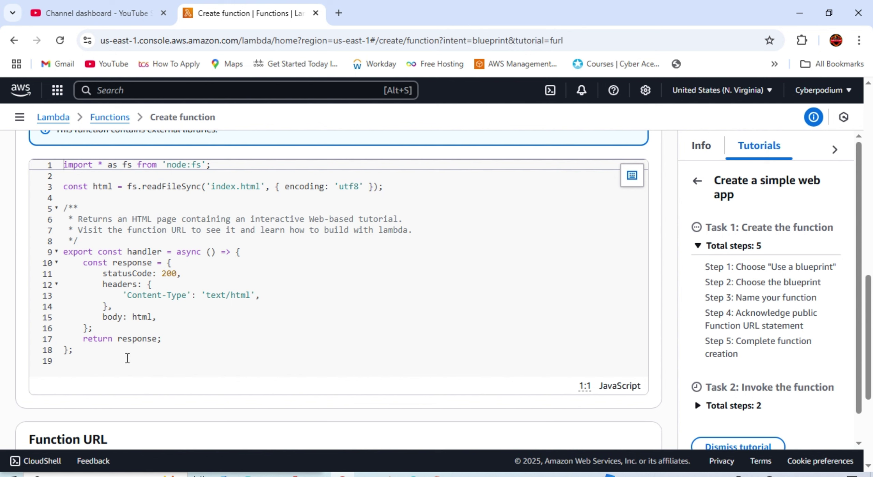
pyautogui.scroll(-4, 326, 413)
pyautogui.scroll(-1, 327, 378)
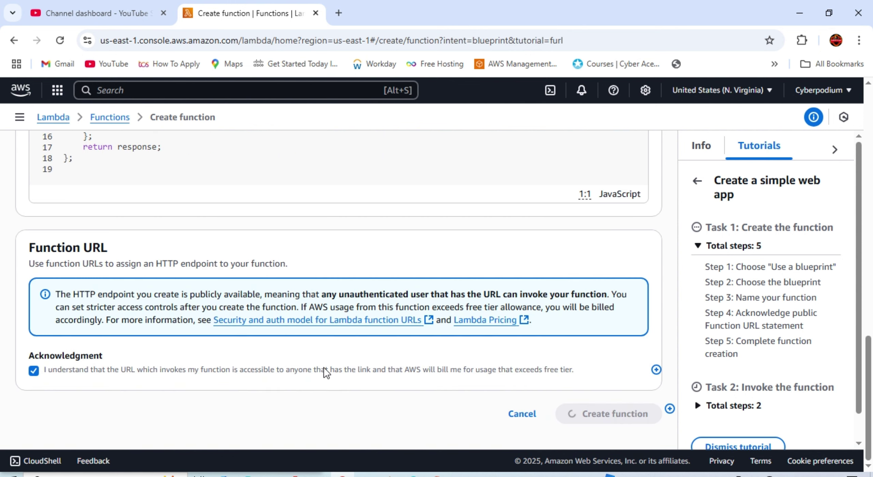
pyautogui.scroll(10, 361, 370)
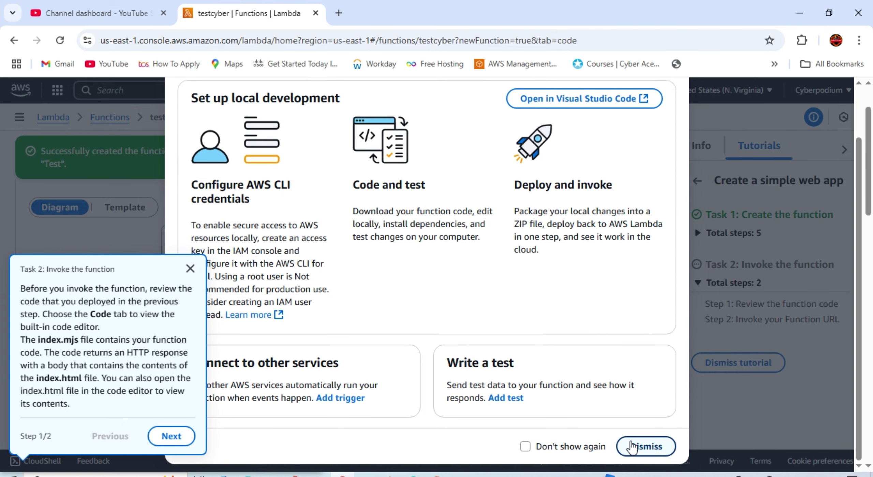
# Dismiss the getting-started dialog and look over the testcyber function's overview and code source sections
pyautogui.click(629, 446)
pyautogui.scroll(-8, 398, 332)
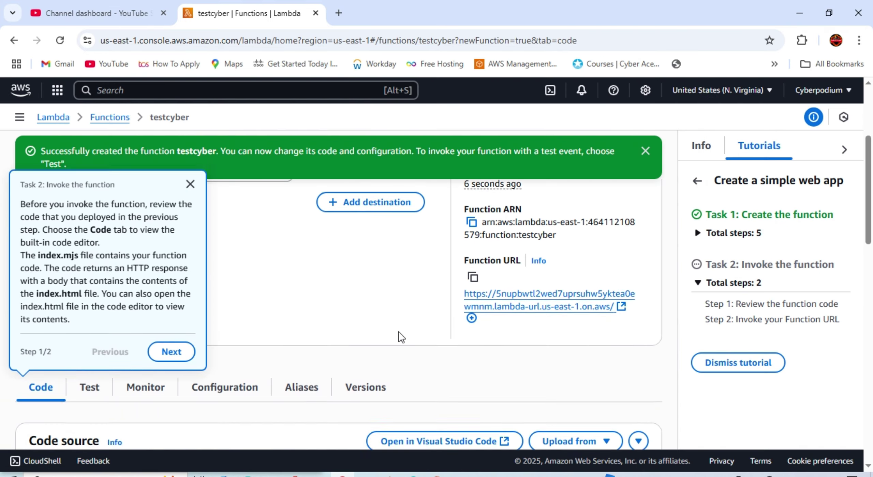
pyautogui.scroll(3, 398, 334)
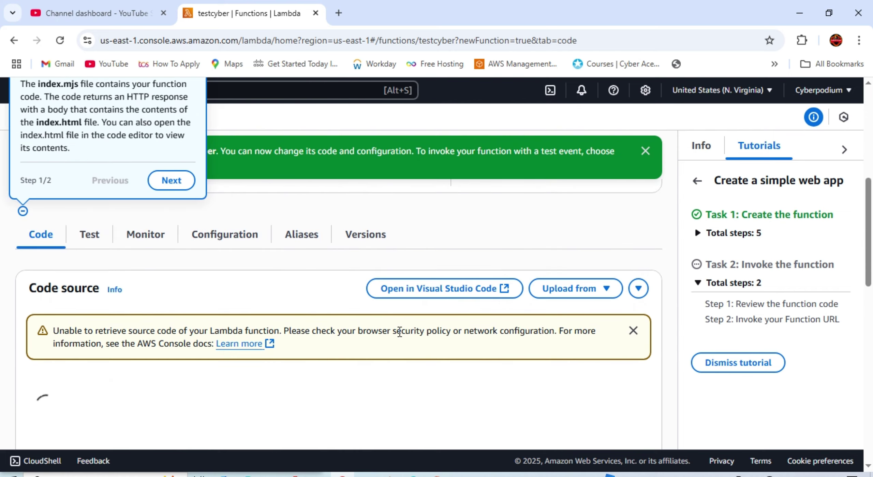
pyautogui.scroll(-10, 185, 302)
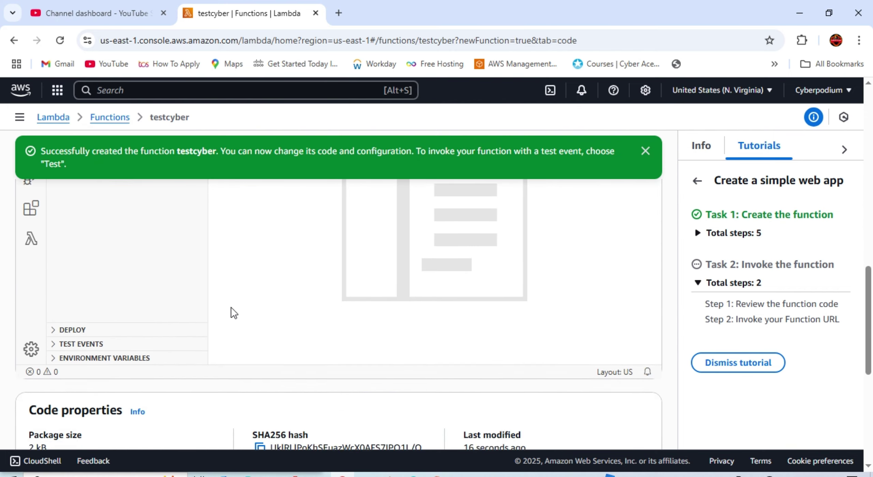
pyautogui.scroll(3, 233, 311)
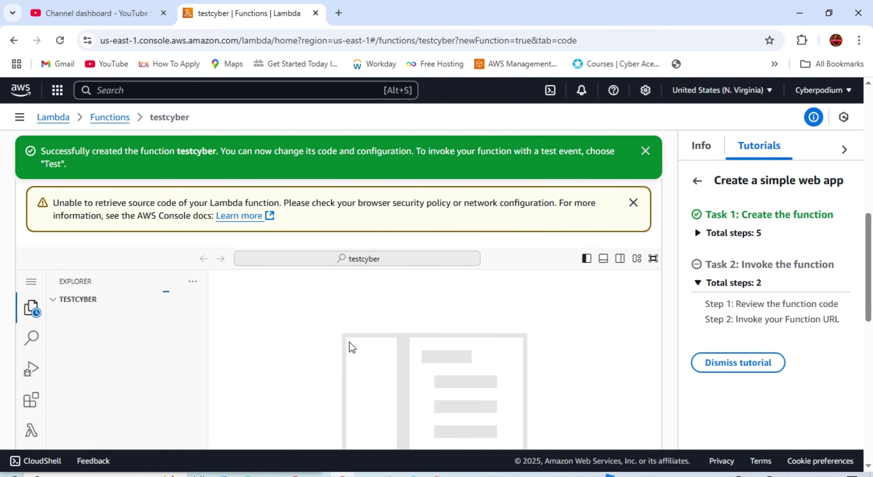
pyautogui.scroll(5, 276, 340)
pyautogui.scroll(2, 276, 340)
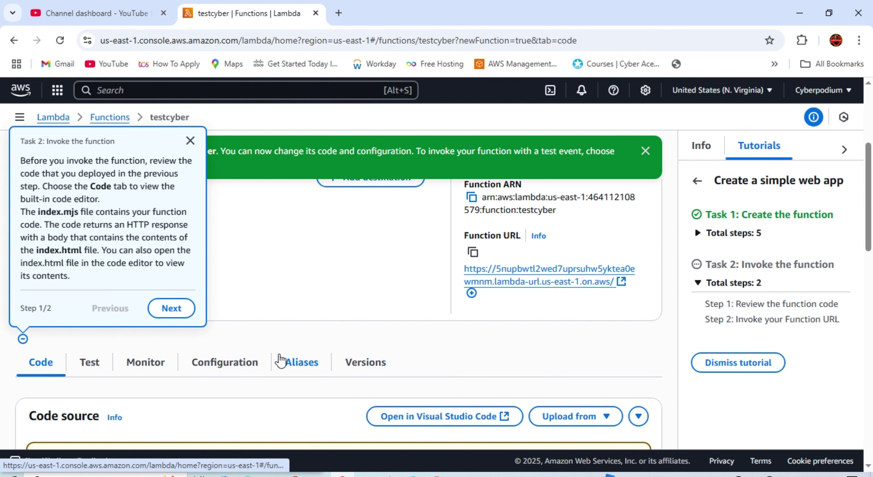
# Examine the handler code of index.mjs and the deploy and test options in the code editor
pyautogui.scroll(-5, 279, 354)
pyautogui.scroll(-2, 280, 353)
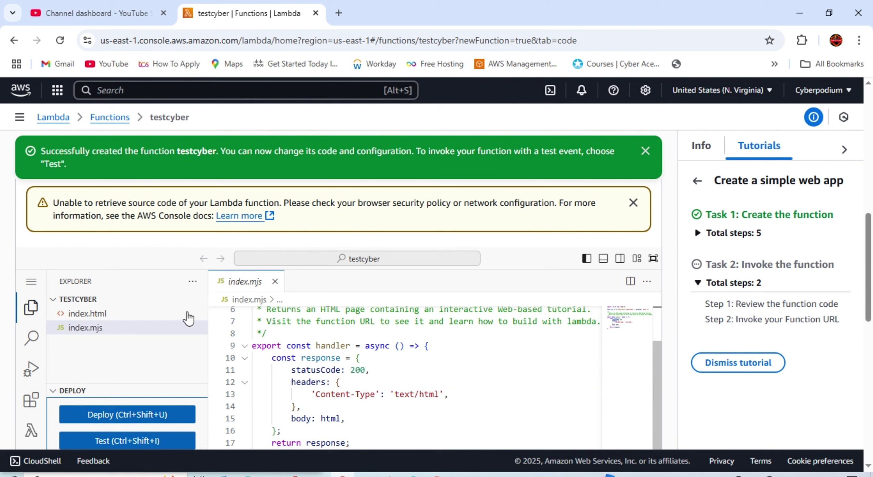
pyautogui.scroll(-2, 189, 318)
pyautogui.scroll(3, 300, 317)
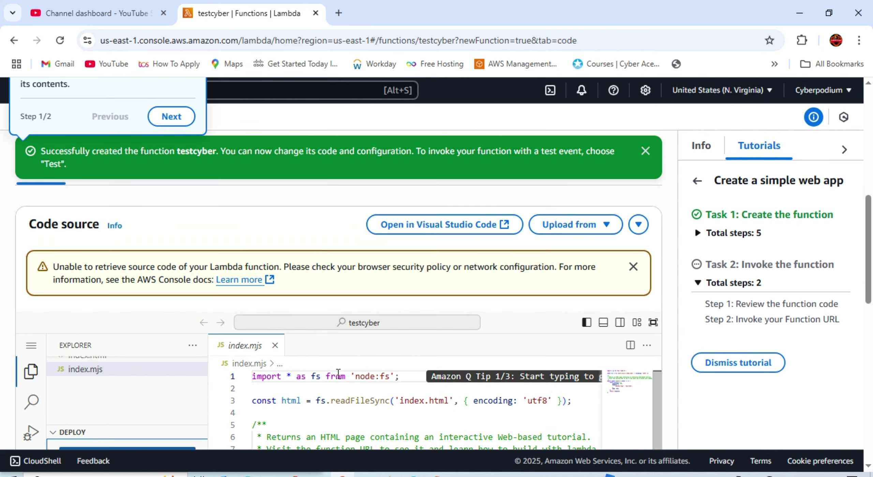
pyautogui.scroll(-2, 341, 362)
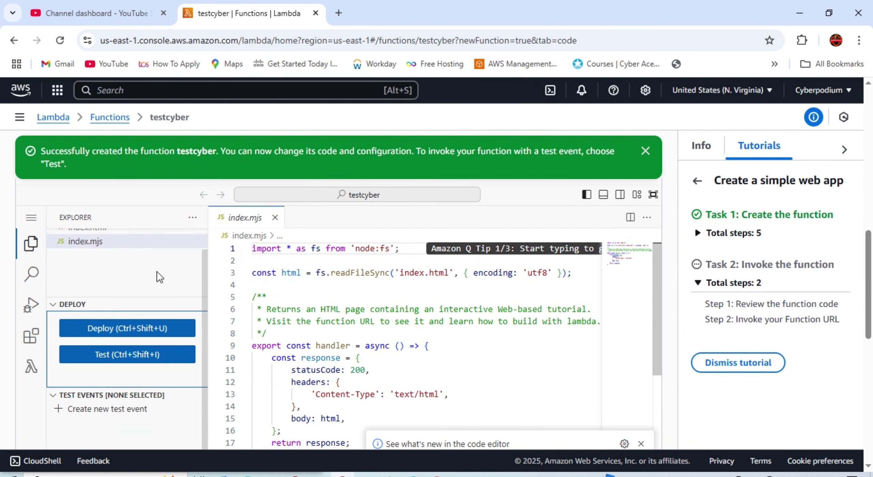
pyautogui.scroll(-5, 367, 372)
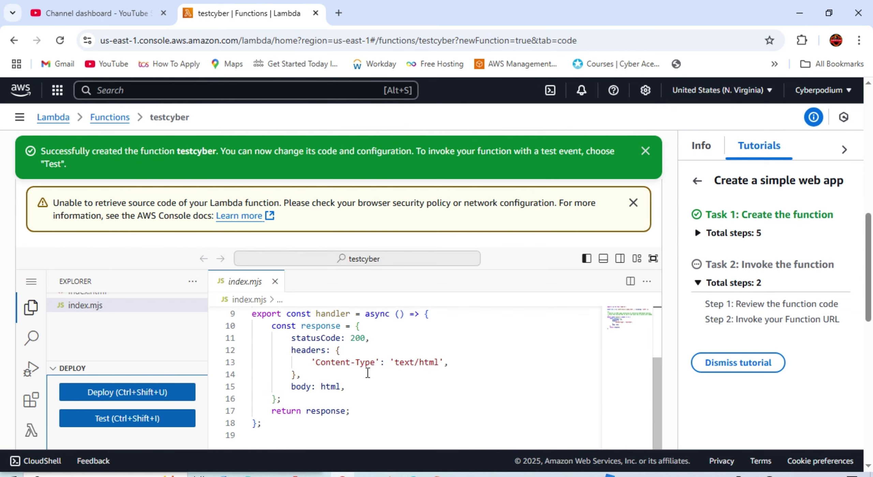
pyautogui.scroll(1, 91, 307)
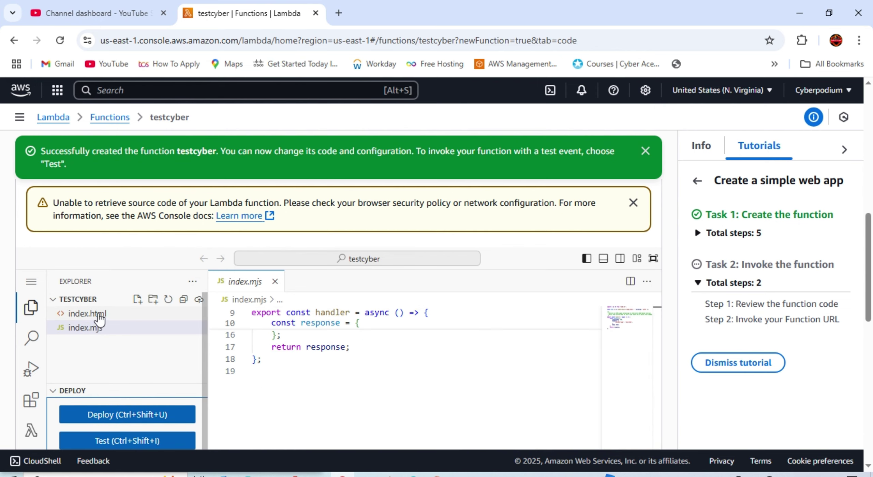
# Open index.html, change the page title to "Hello from AWS Lambda cyberpodium!", and deploy the change
pyautogui.click(102, 313)
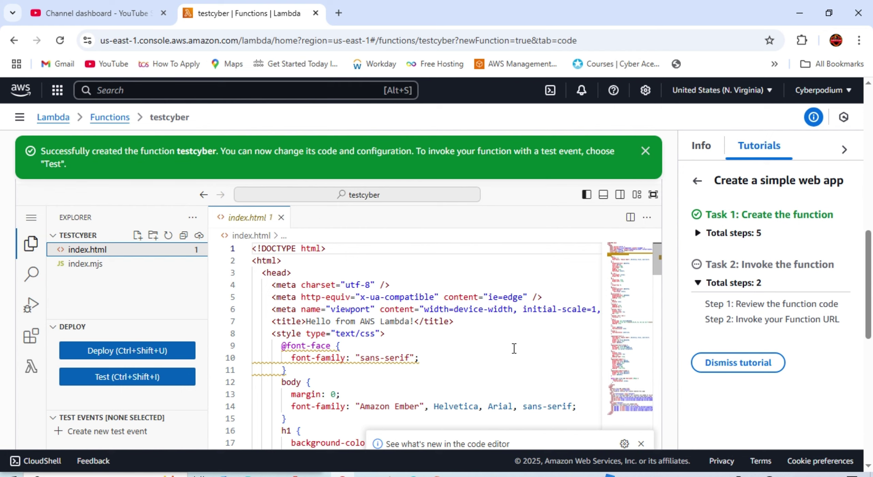
pyautogui.scroll(-2, 511, 347)
pyautogui.scroll(2, 511, 347)
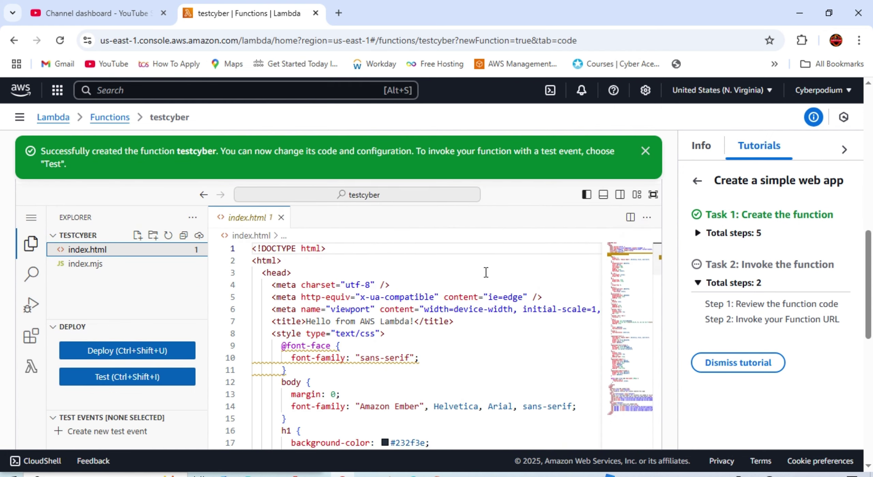
pyautogui.scroll(-2, 451, 353)
pyautogui.scroll(1, 385, 331)
pyautogui.click(413, 309)
pyautogui.write('cyberpodium')
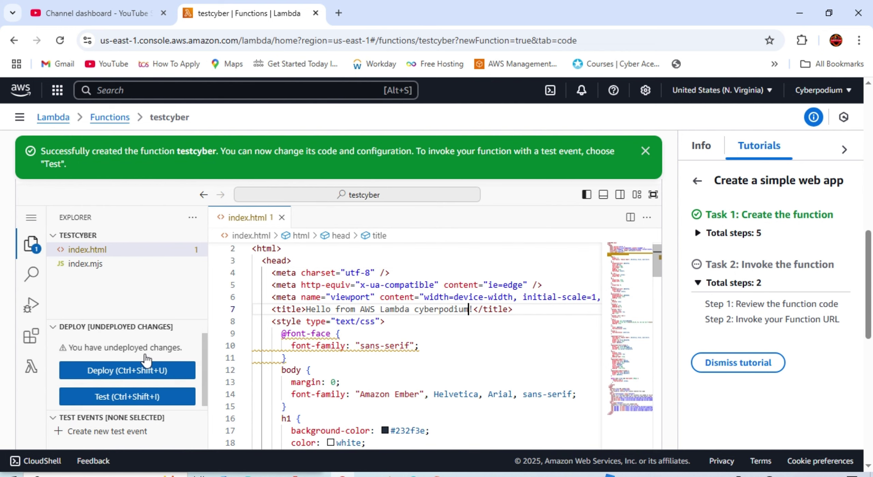
pyautogui.click(117, 370)
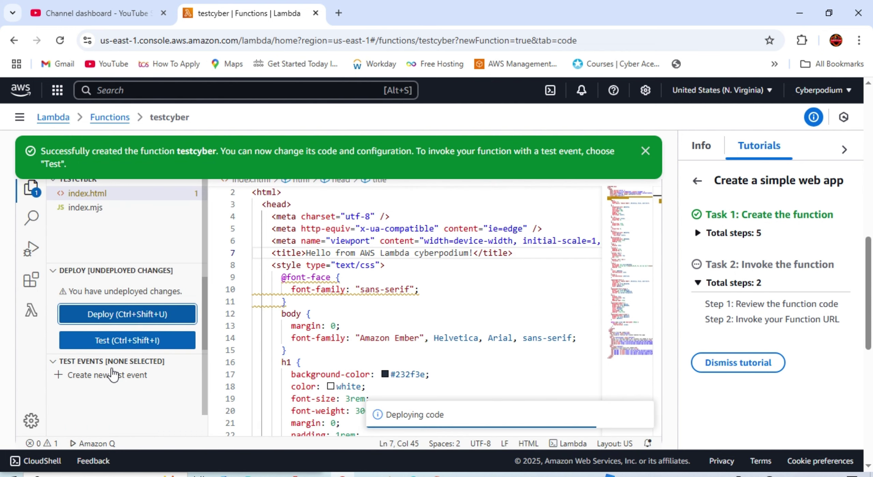
# Create and save a private test event named test, and deploy the function again
pyautogui.click(108, 375)
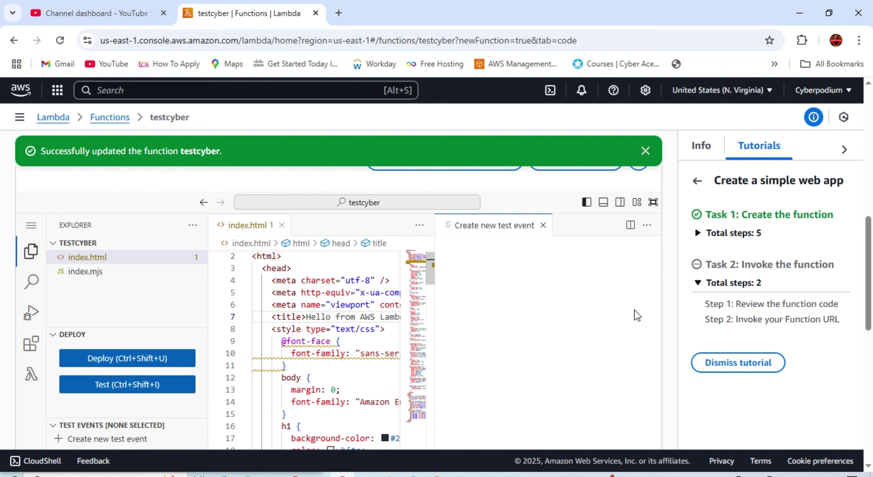
pyautogui.click(490, 290)
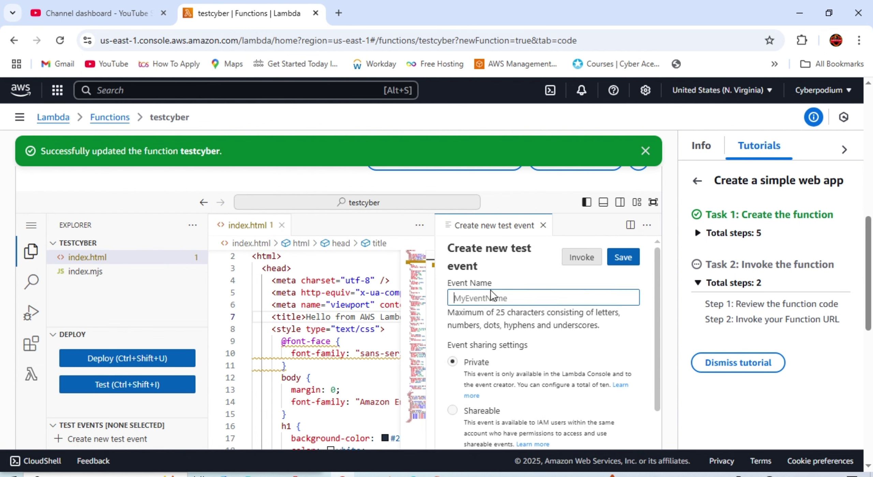
pyautogui.write('test')
pyautogui.click(612, 260)
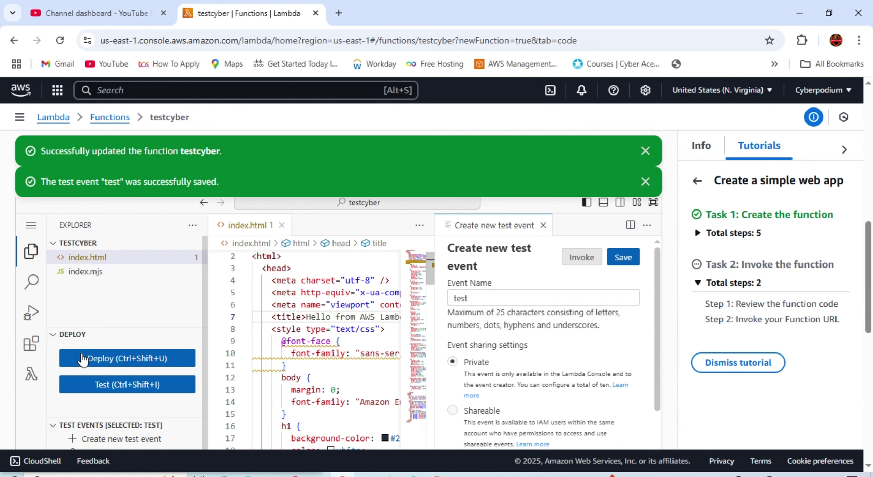
pyautogui.click(91, 362)
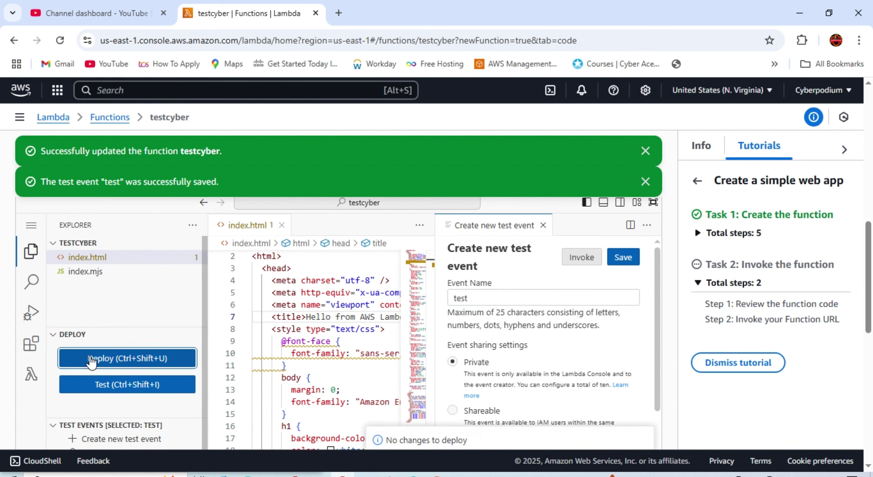
# Open the testcyber function URL and review the rendered web page from its heading to the example links
pyautogui.scroll(-2, 416, 356)
pyautogui.scroll(7, 101, 309)
pyautogui.click(532, 328)
pyautogui.scroll(-3, 272, 372)
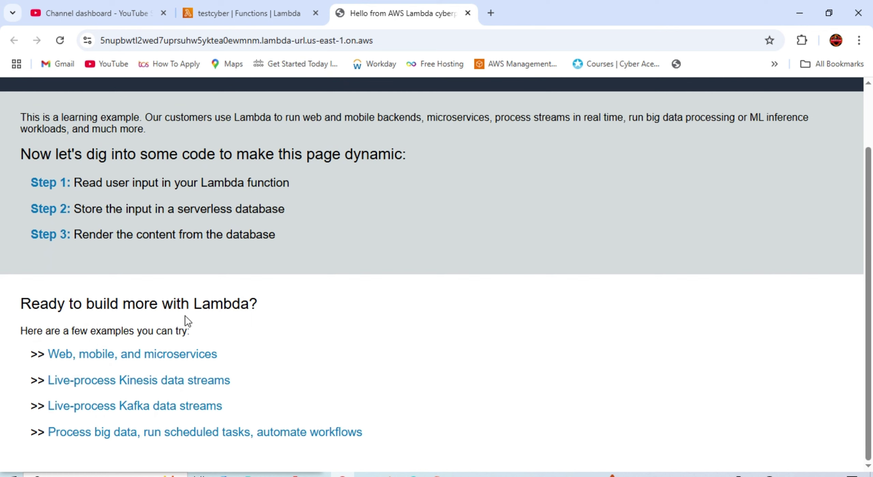
pyautogui.scroll(2, 239, 295)
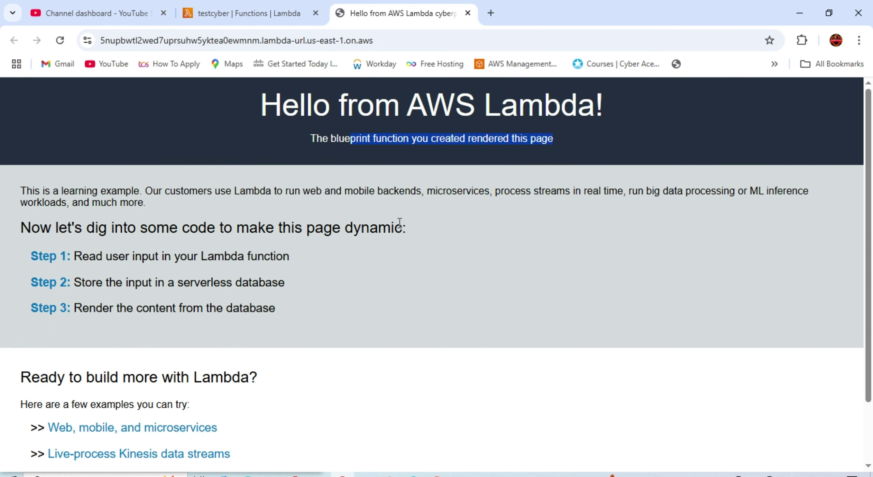
pyautogui.scroll(-2, 403, 239)
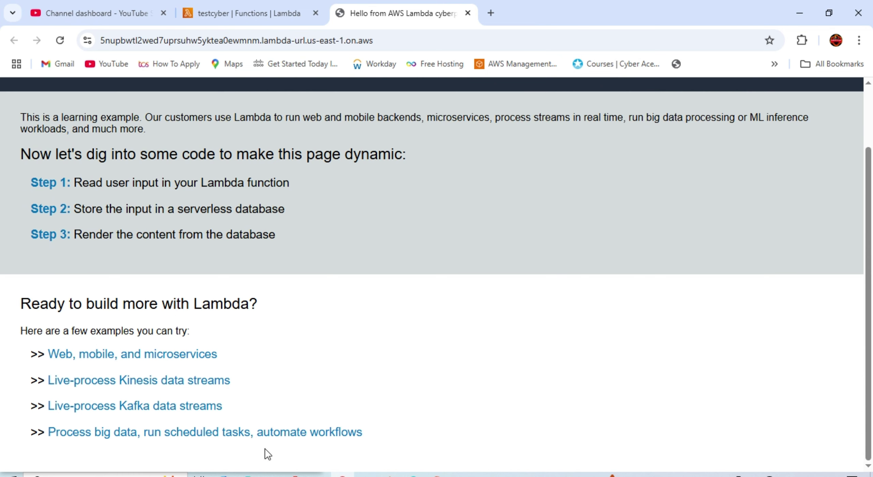
pyautogui.scroll(2, 218, 202)
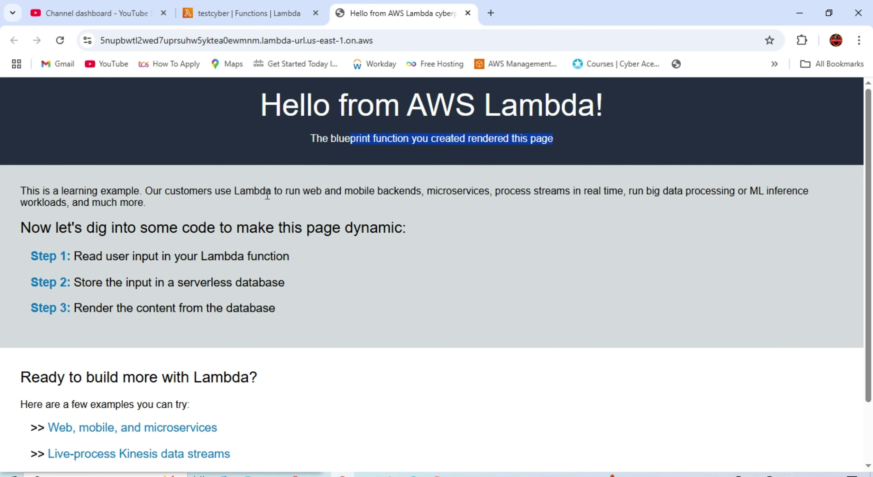
# Return to the testcyber function in the Lambda console and open the AWS Console Home in a new browser tab
pyautogui.click(111, 3)
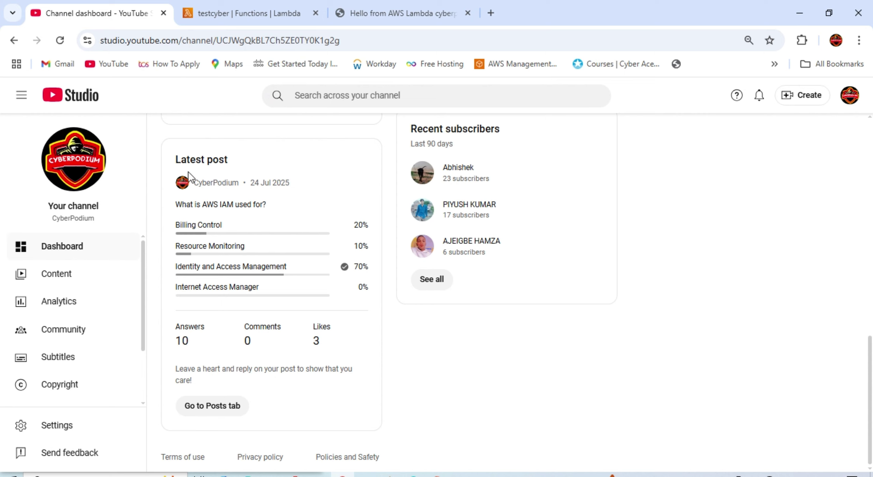
pyautogui.click(236, 7)
pyautogui.scroll(10, 74, 359)
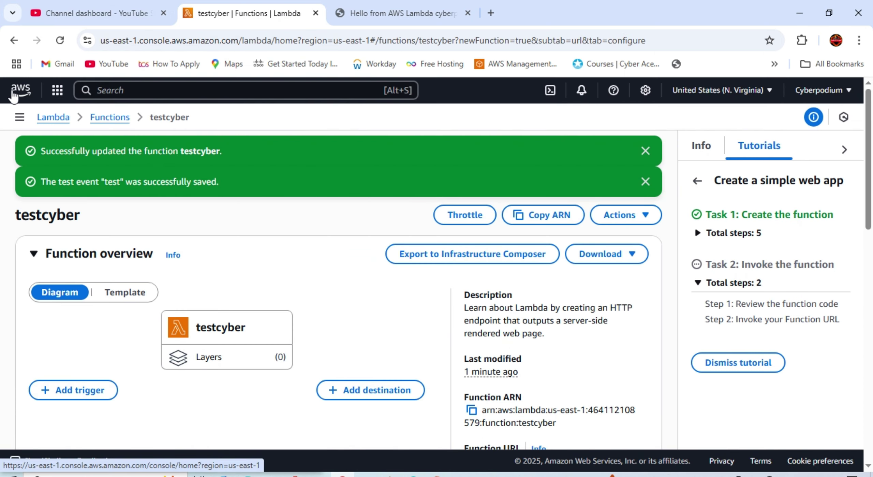
pyautogui.rightClick(13, 90)
pyautogui.click(48, 105)
pyautogui.click(367, 4)
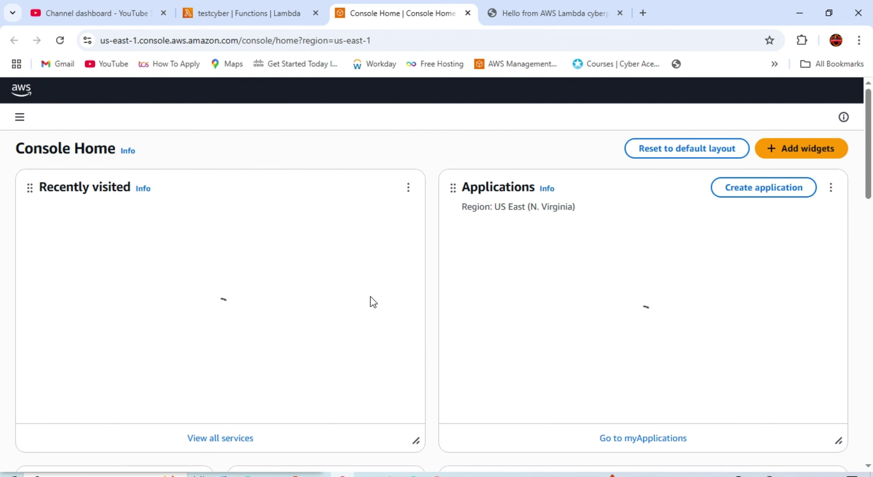
# Look through the Console Home widgets and examine the remaining credits and monthly cost chart in Cost and usage
pyautogui.scroll(-5, 415, 277)
pyautogui.scroll(-1, 427, 267)
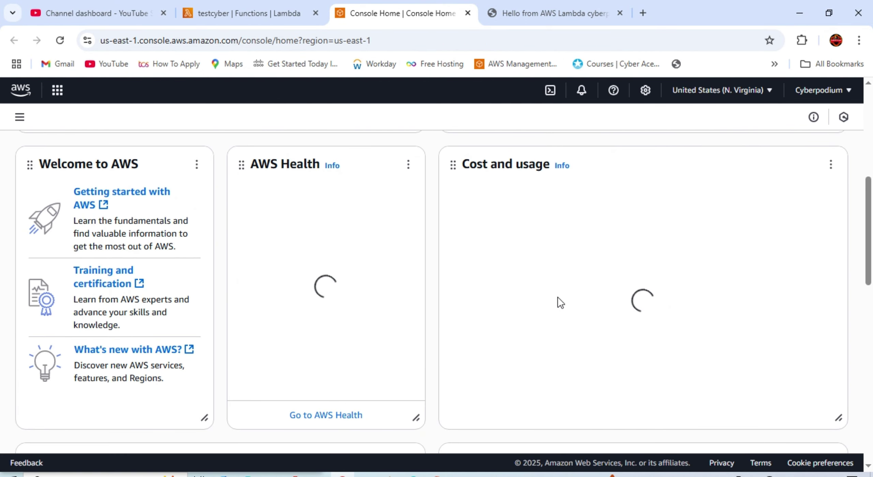
pyautogui.scroll(-3, 610, 252)
pyautogui.scroll(-5, 609, 252)
pyautogui.scroll(8, 663, 279)
pyautogui.scroll(2, 587, 370)
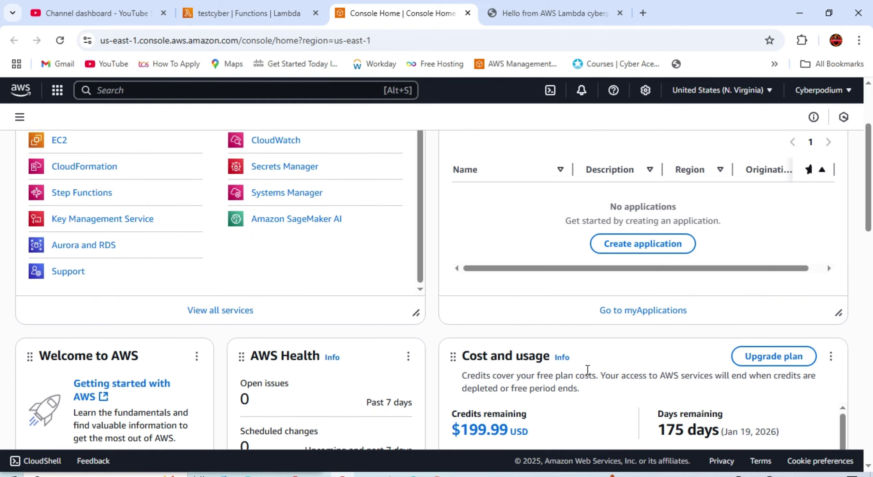
pyautogui.scroll(3, 528, 385)
pyautogui.scroll(-3, 519, 367)
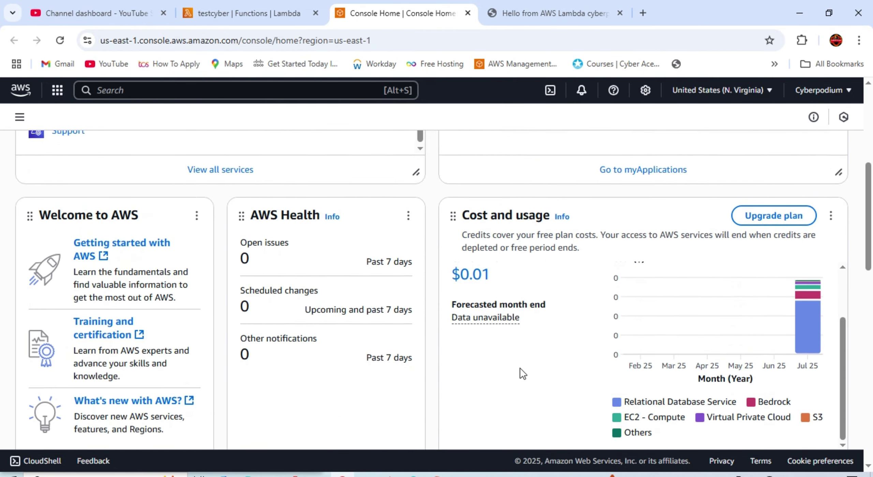
pyautogui.scroll(3, 525, 355)
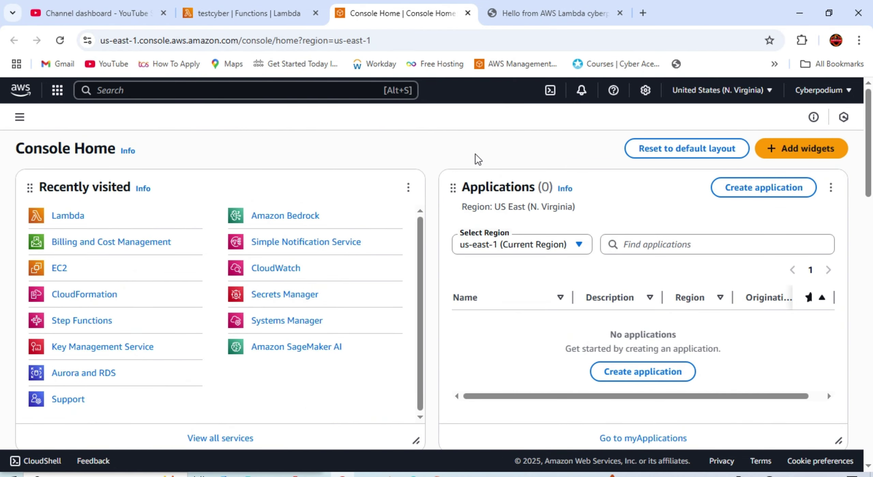
# Check the status and rewards of the credit-earning activities in the Explore AWS widget on Console Home
pyautogui.scroll(-1, 277, 384)
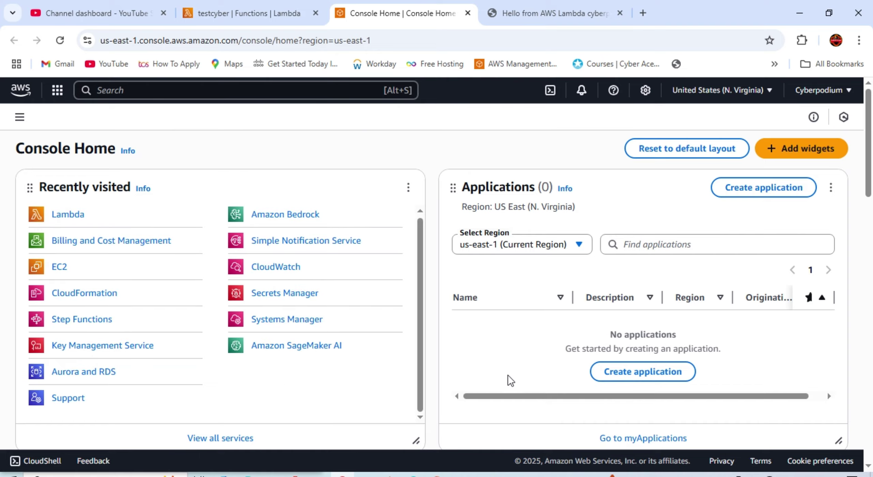
pyautogui.scroll(-10, 508, 375)
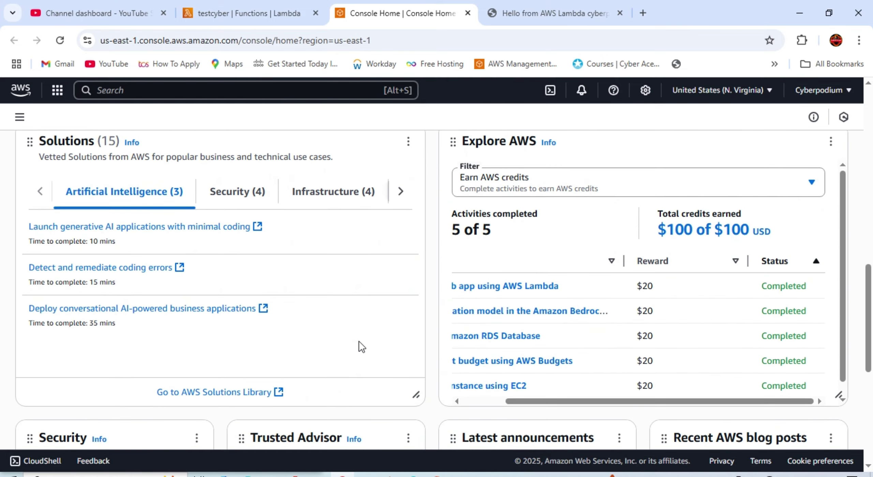
pyautogui.scroll(-5, 359, 341)
pyautogui.scroll(4, 327, 281)
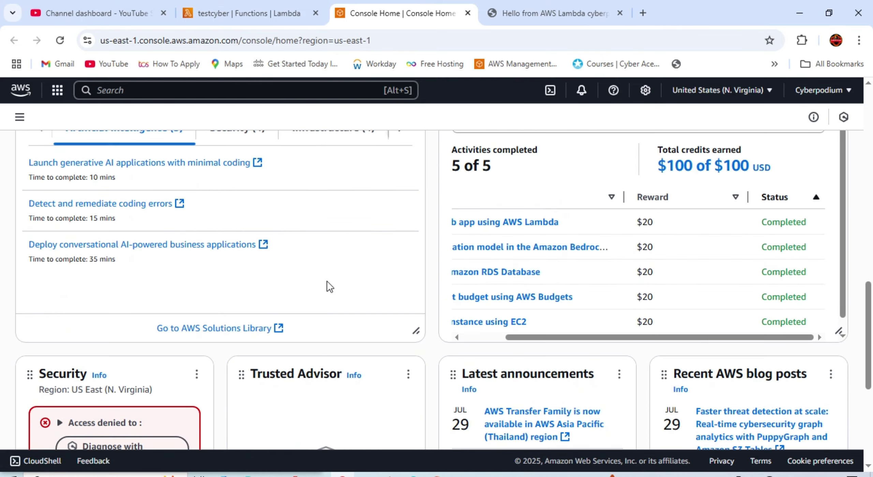
pyautogui.scroll(10, 327, 281)
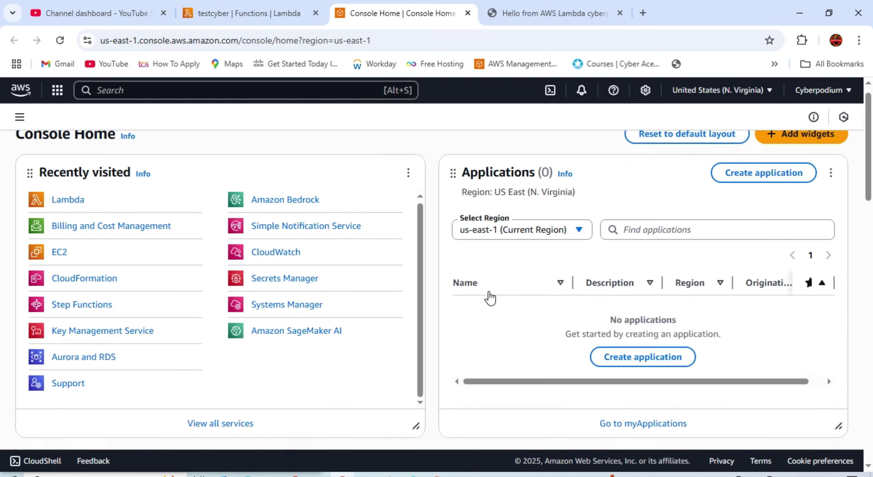